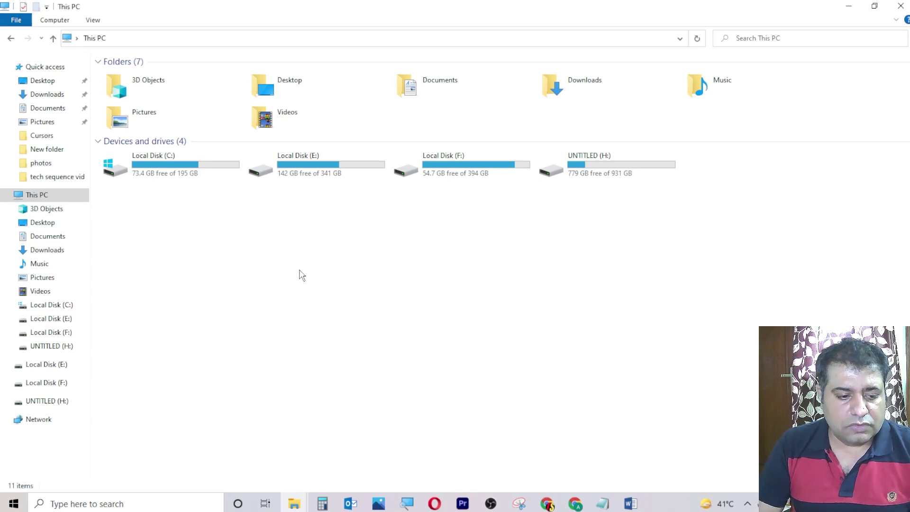
# Search Windows for sysdm.cpl, open System Properties, and reposition its window clear of the screen edge.
pyautogui.click(122, 504)
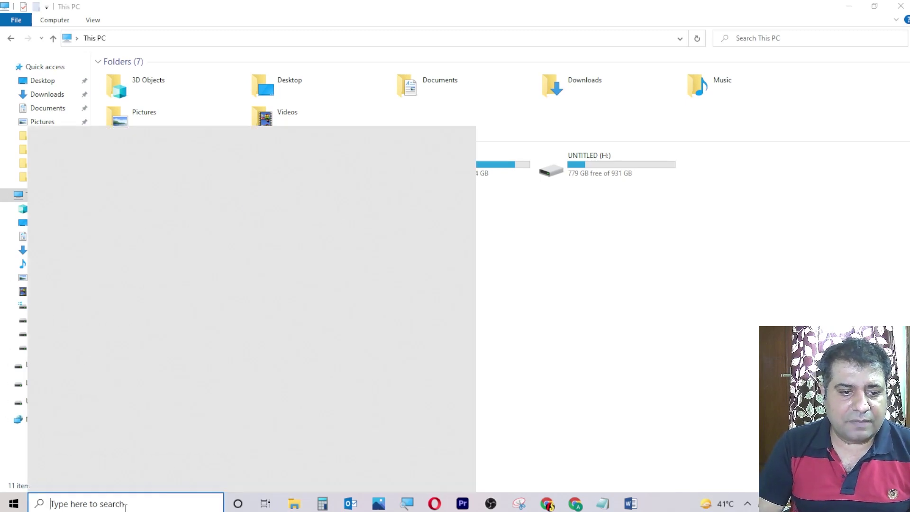
pyautogui.write('sys')
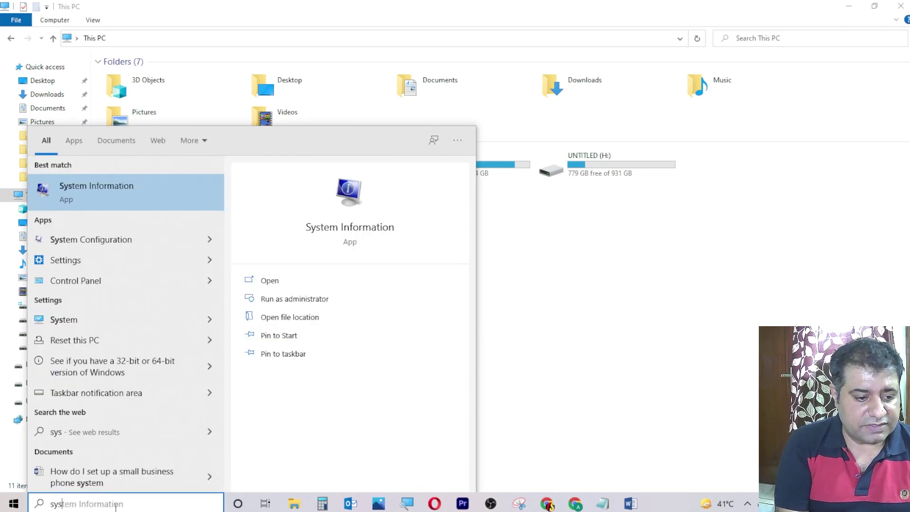
pyautogui.write('dm.')
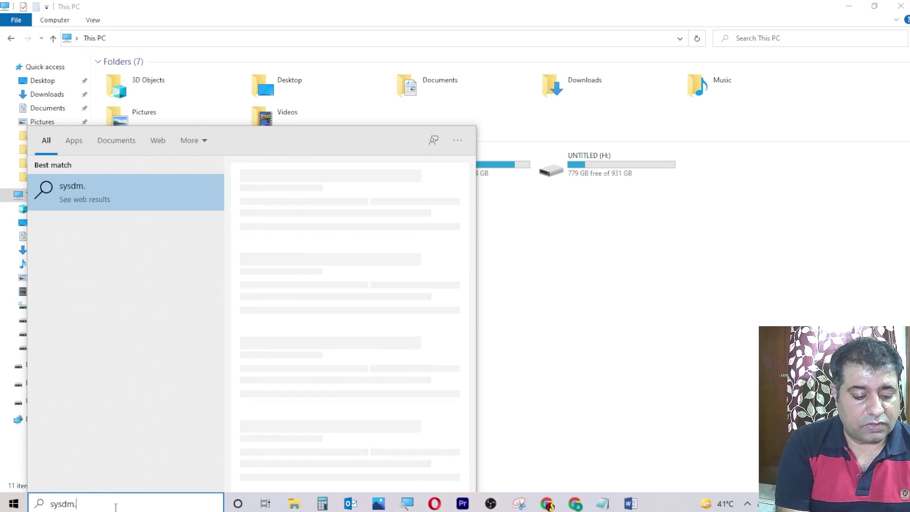
pyautogui.write('cpl')
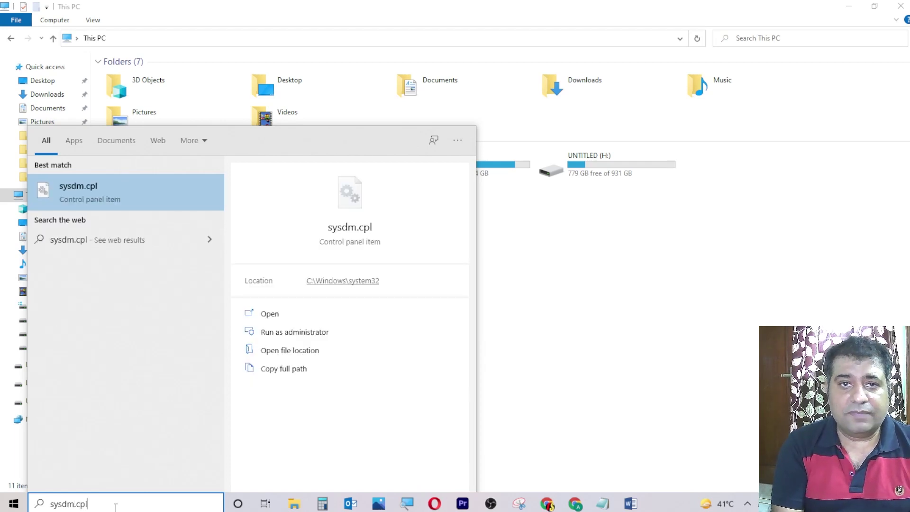
pyautogui.press('Return')
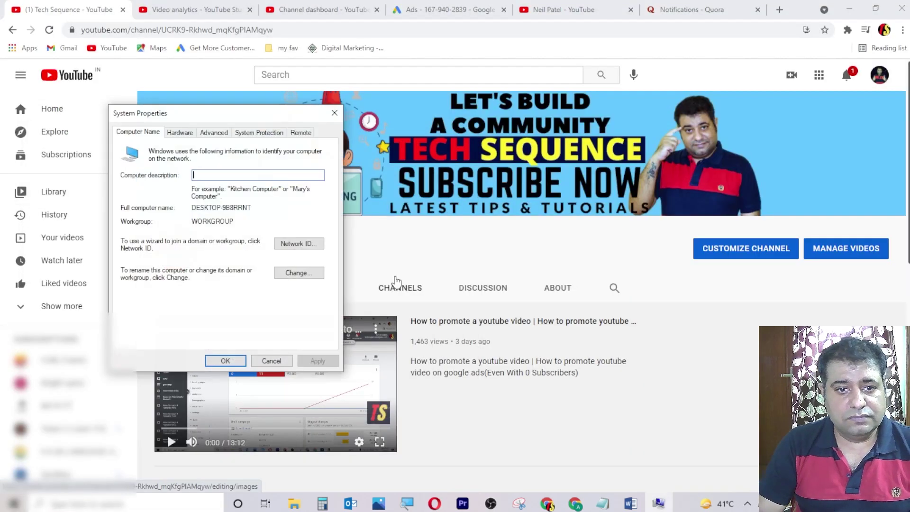
pyautogui.moveTo(245, 125); pyautogui.dragTo(334, 125)
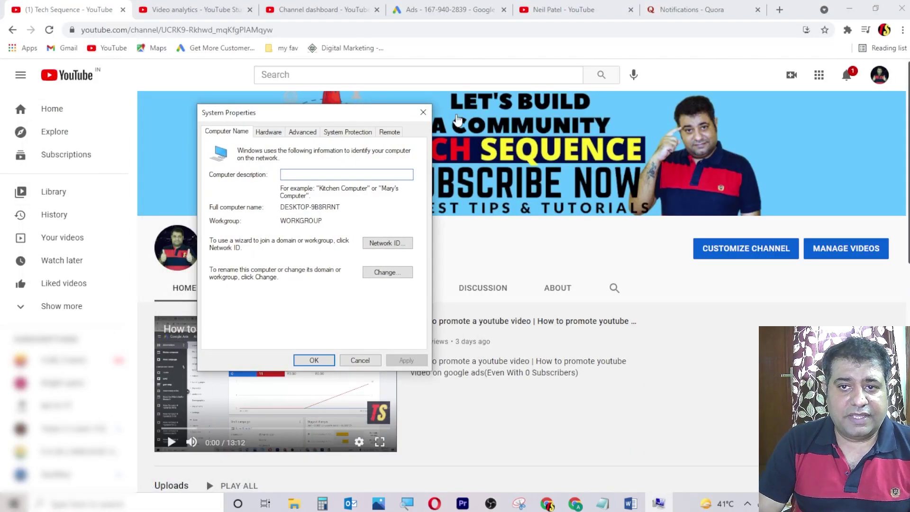
# Open the virtual memory settings from the advanced performance options and choose a custom paging file size for drive C:.
pyautogui.click(304, 133)
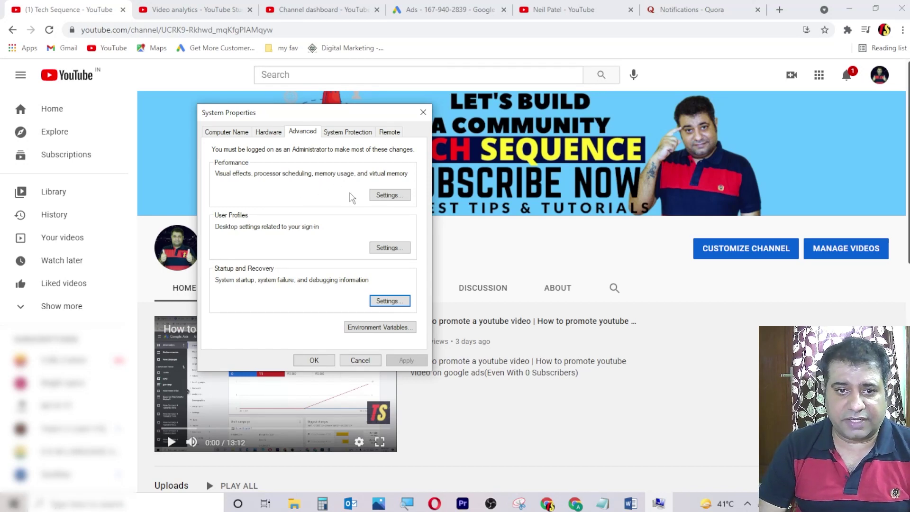
pyautogui.click(387, 196)
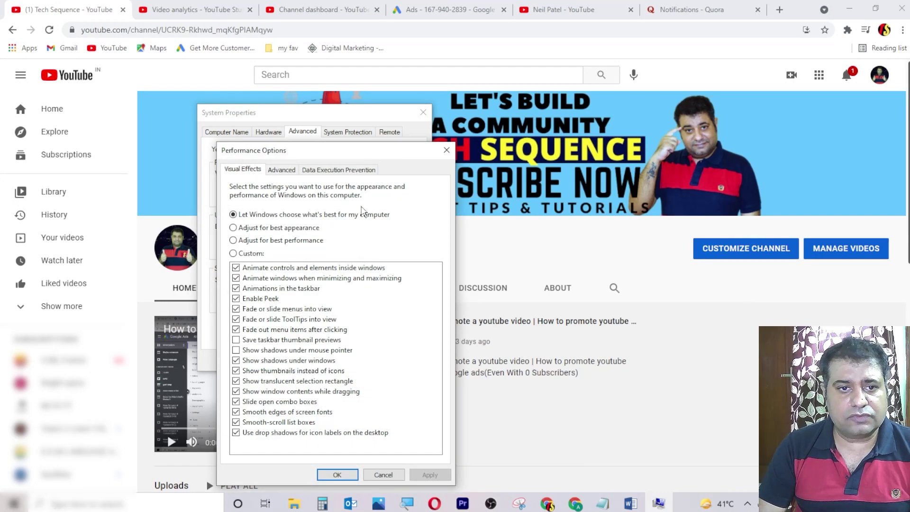
pyautogui.click(284, 171)
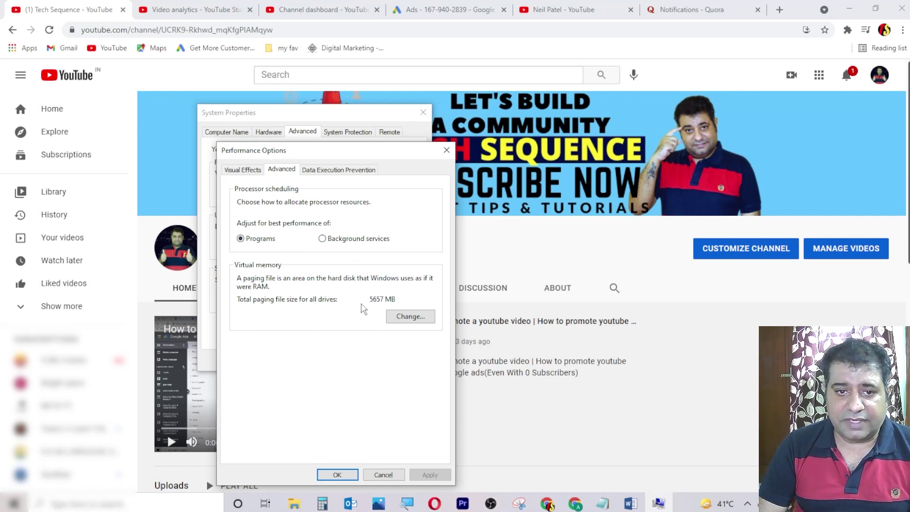
pyautogui.click(411, 317)
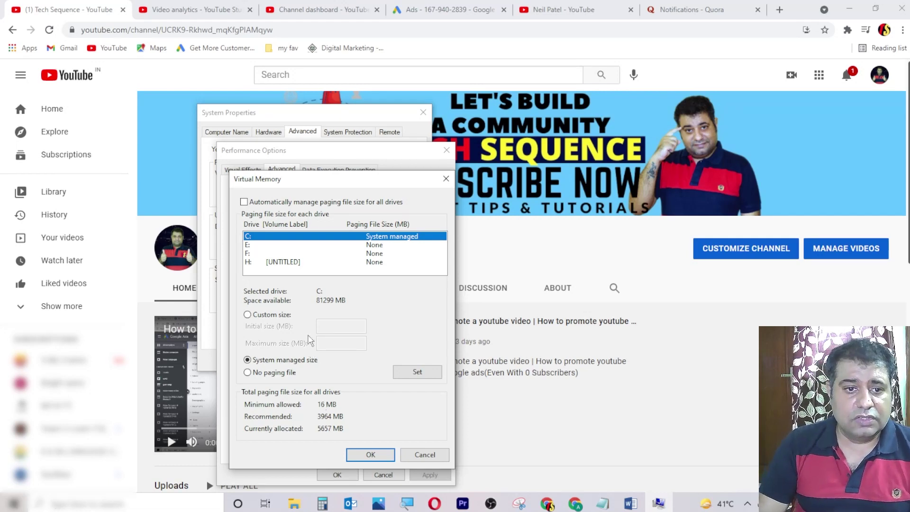
pyautogui.click(262, 317)
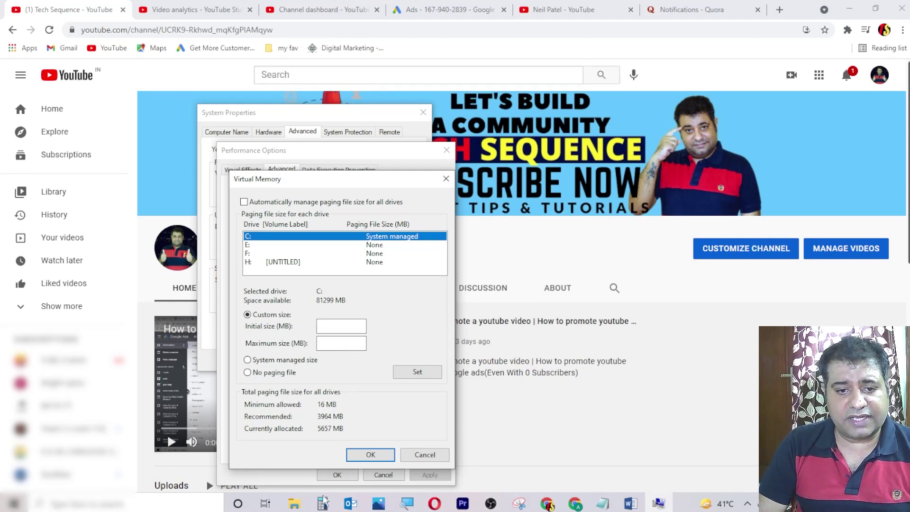
# Switch to Calculator, clear the previous calculation, and calculate 4 × 1024.
pyautogui.click(332, 441)
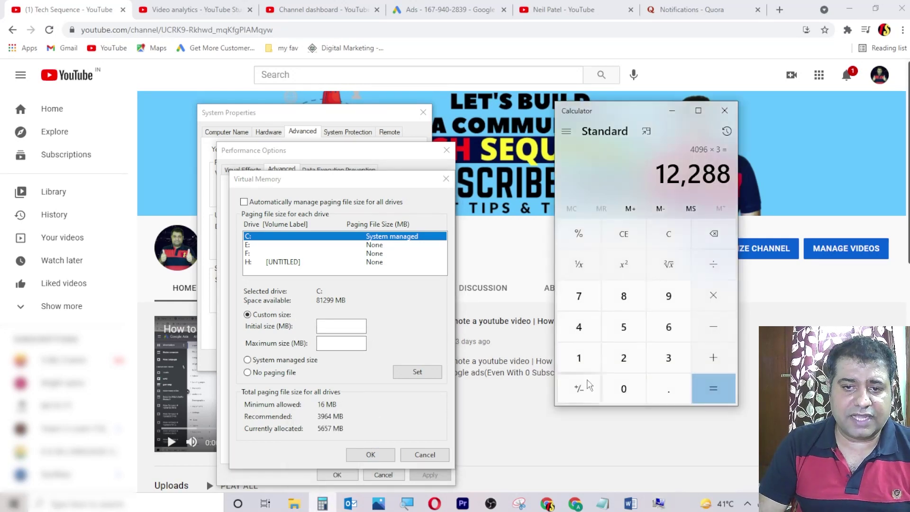
pyautogui.click(669, 233)
pyautogui.click(672, 111)
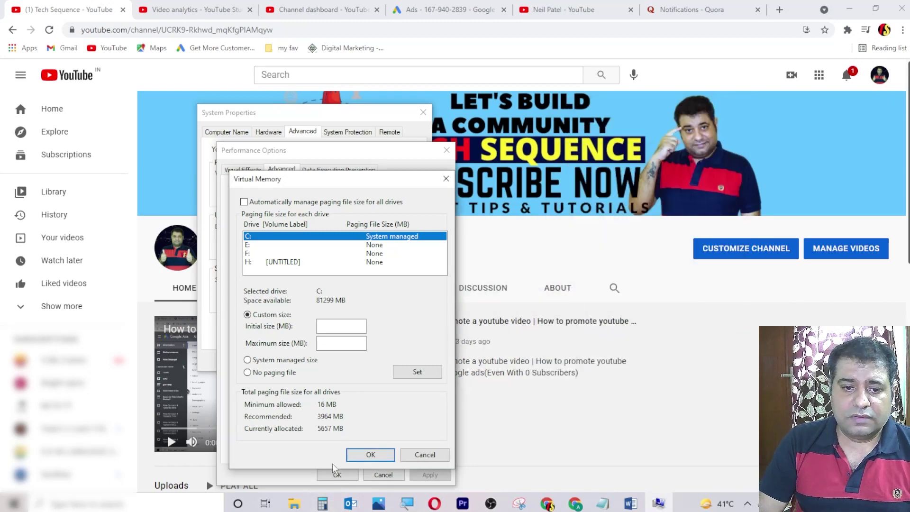
pyautogui.click(325, 448)
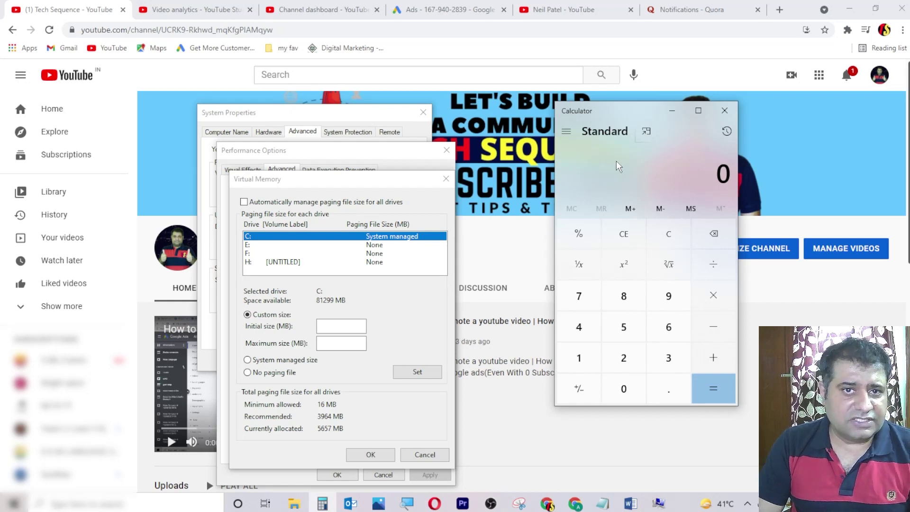
pyautogui.click(582, 323)
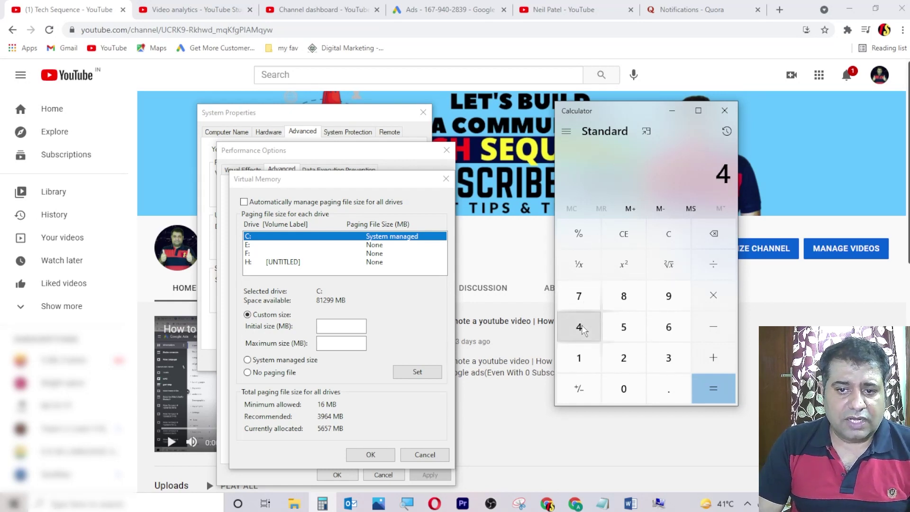
pyautogui.click(711, 297)
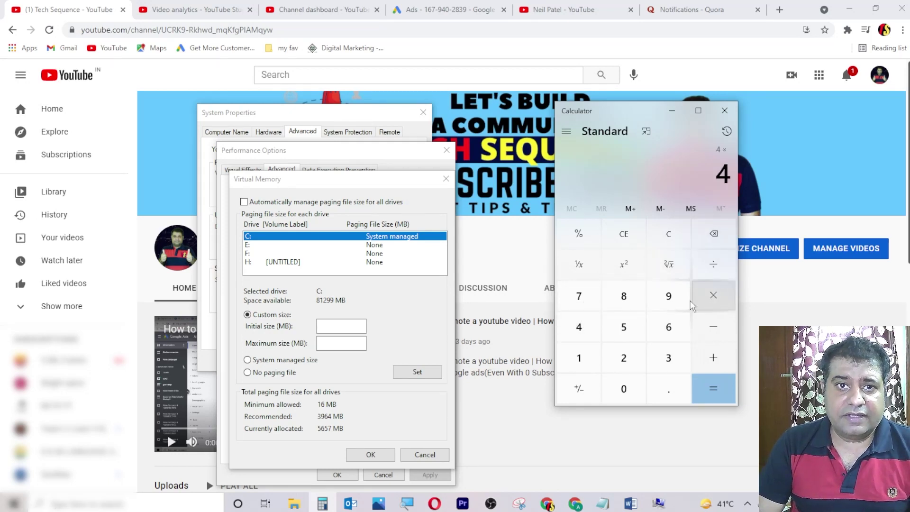
pyautogui.click(596, 363)
pyautogui.click(613, 396)
pyautogui.click(618, 354)
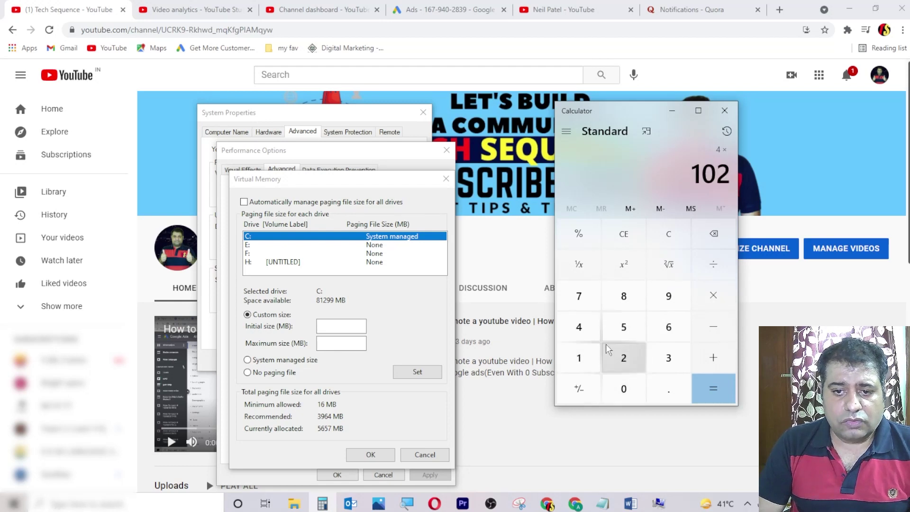
pyautogui.click(586, 326)
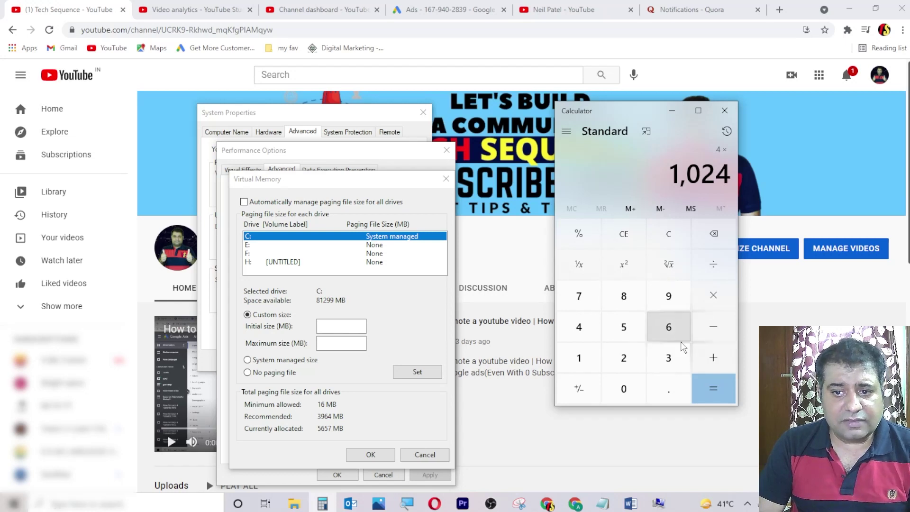
pyautogui.click(701, 388)
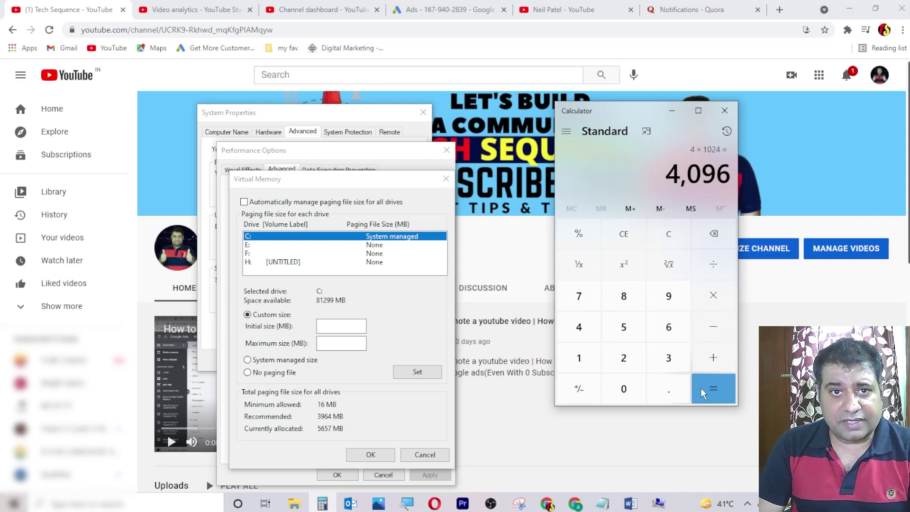
# Multiply the calculated 4096 by 1.5 to get the initial paging file size.
pyautogui.click(727, 303)
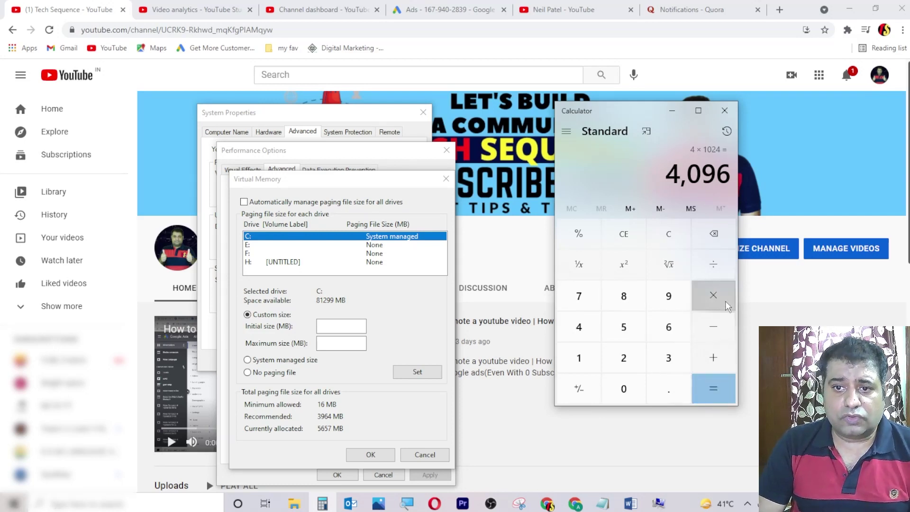
pyautogui.click(587, 366)
pyautogui.click(669, 389)
pyautogui.click(624, 327)
pyautogui.click(707, 391)
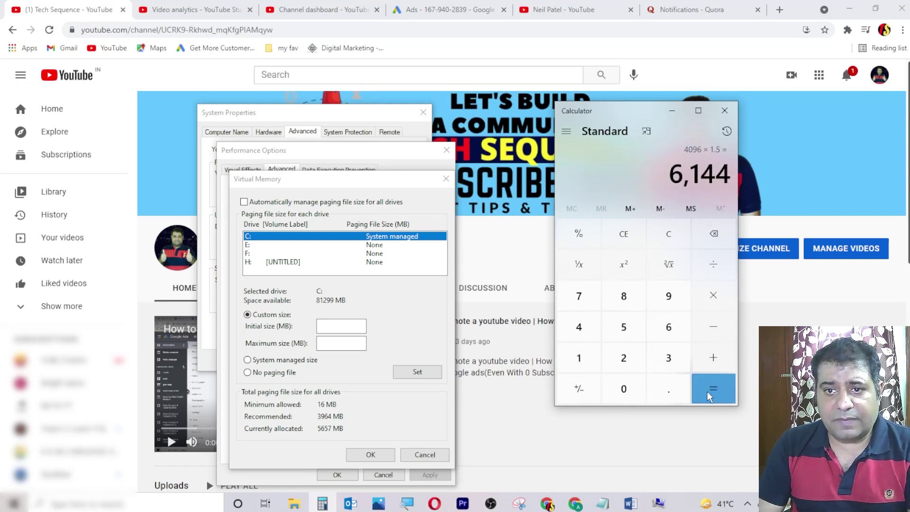
# Set the initial size of the custom paging file for drive C: to 6144 MB.
pyautogui.click(355, 327)
pyautogui.click(354, 328)
pyautogui.write('6144')
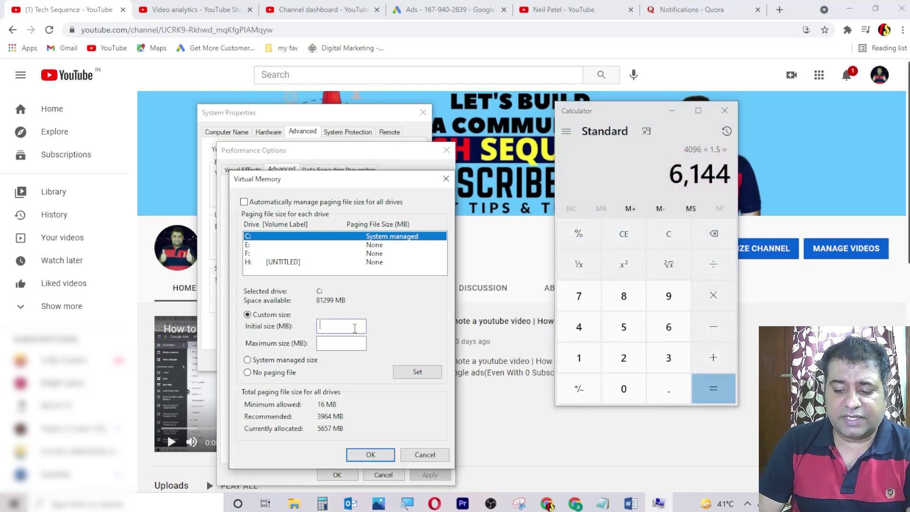
pyautogui.click(341, 344)
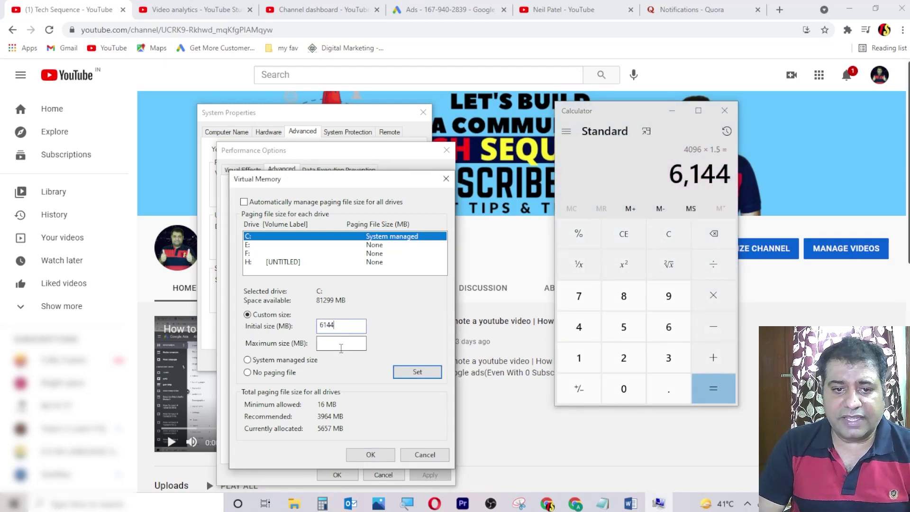
# Clear Calculator, calculate 4 × 1024 again, and multiply the result by 3 for the maximum paging file size.
pyautogui.click(667, 241)
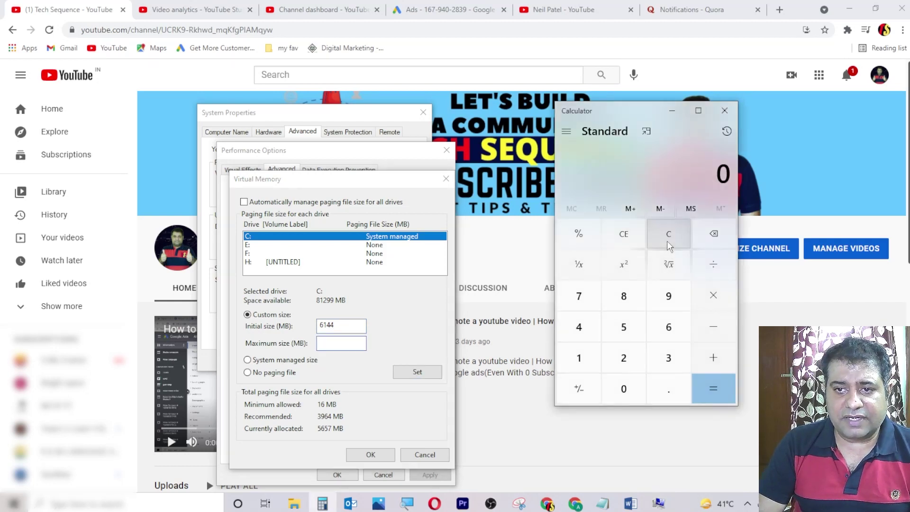
pyautogui.click(578, 325)
pyautogui.click(712, 296)
pyautogui.click(586, 354)
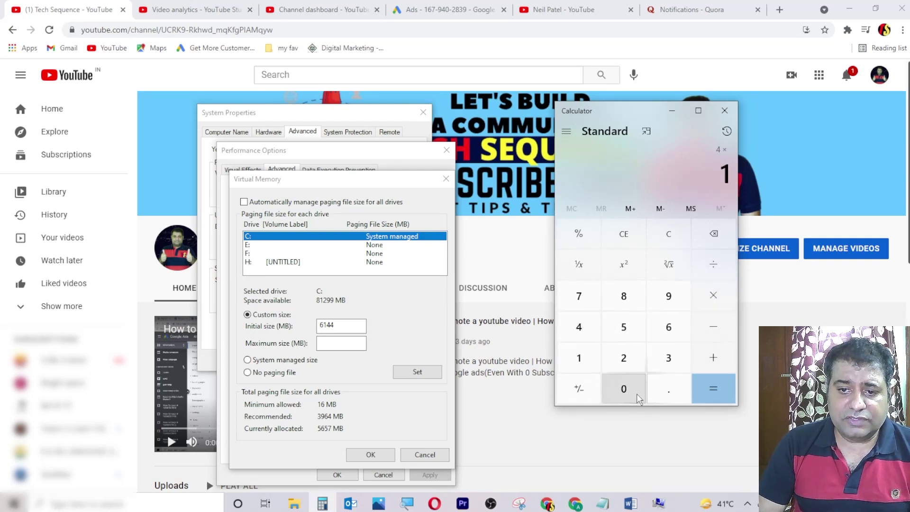
pyautogui.click(624, 388)
pyautogui.click(623, 358)
pyautogui.click(579, 327)
pyautogui.click(711, 386)
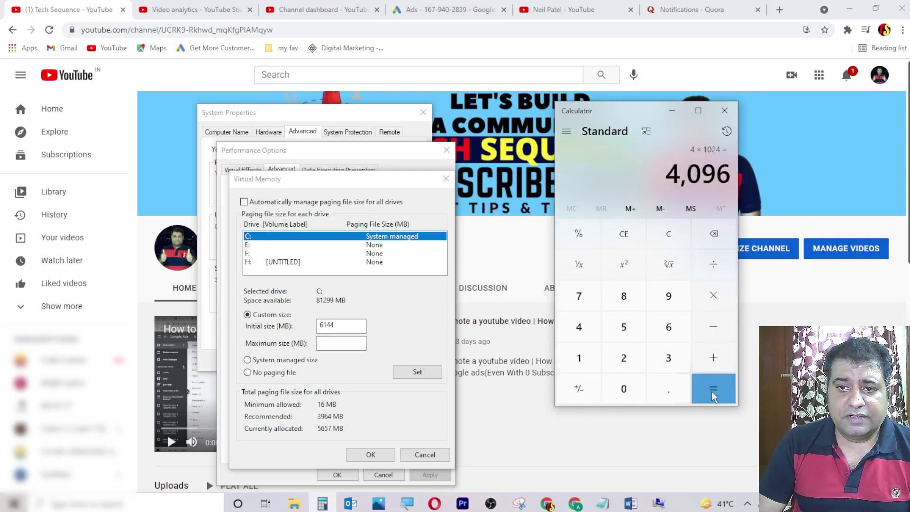
pyautogui.click(720, 300)
pyautogui.click(674, 357)
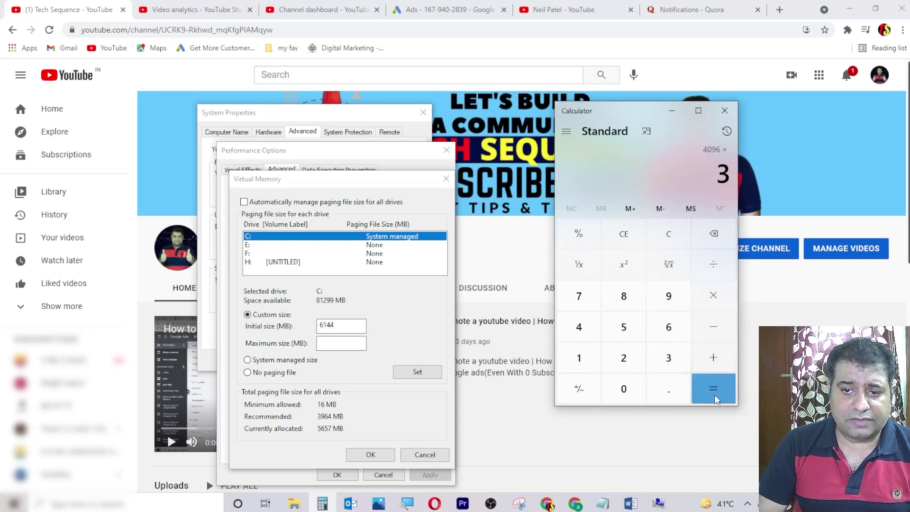
pyautogui.click(715, 394)
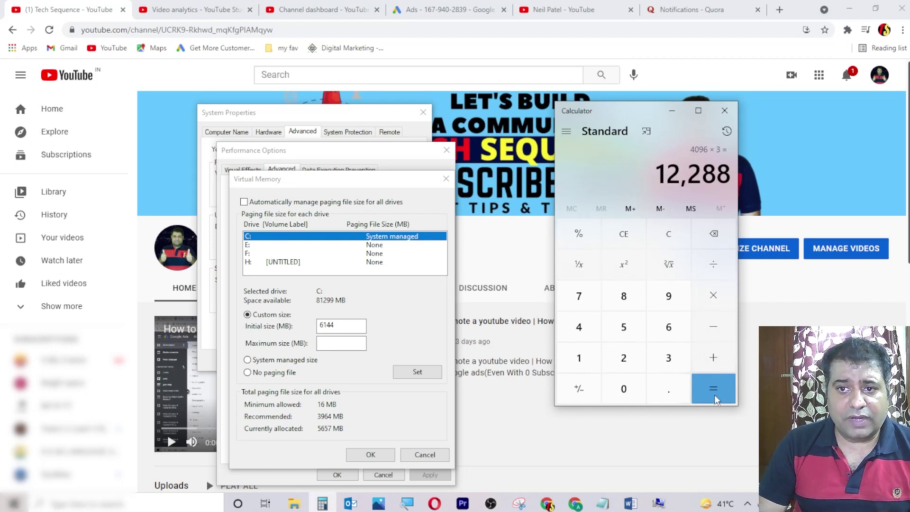
# Set the custom paging file's maximum size to 12288 MB, confirm all open settings dialogs, and minimize Calculator.
pyautogui.click(342, 343)
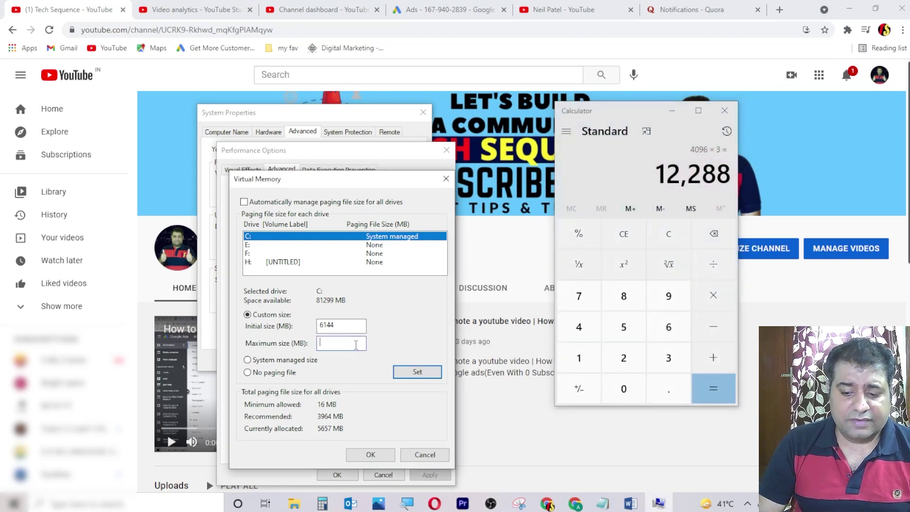
pyautogui.write('12288')
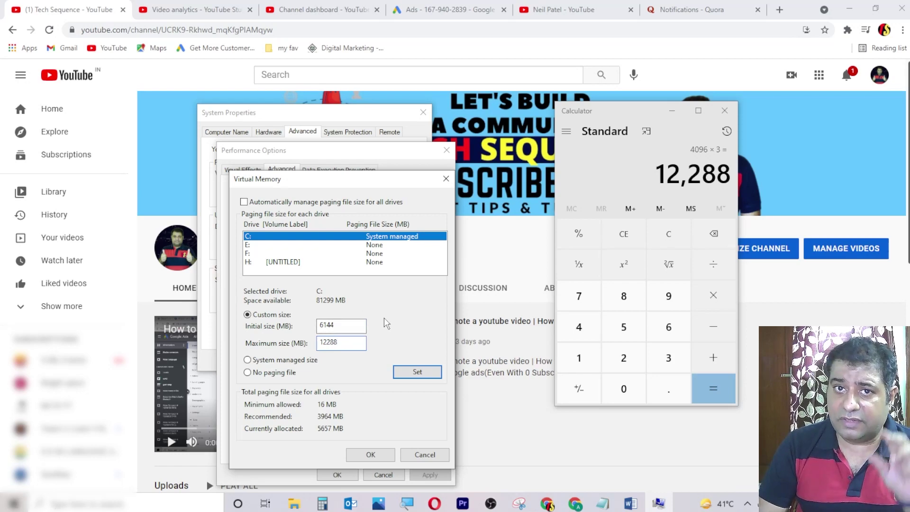
pyautogui.click(371, 455)
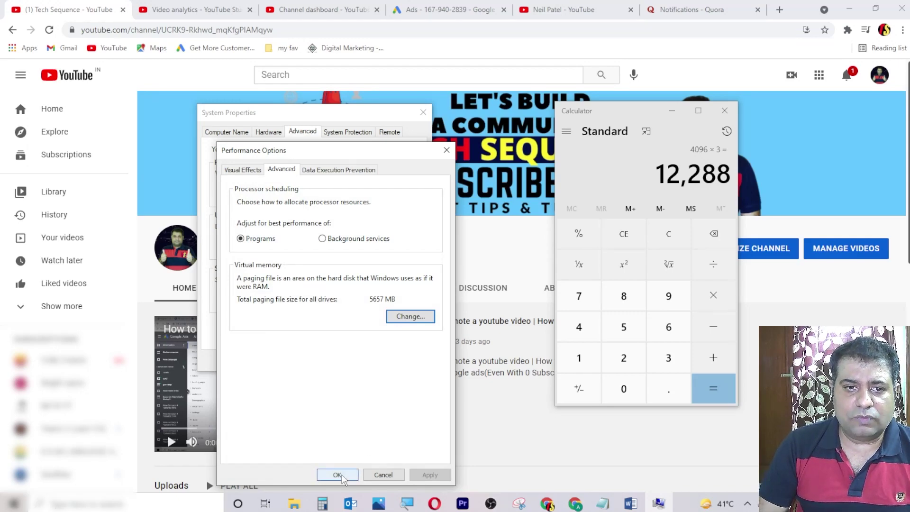
pyautogui.click(337, 475)
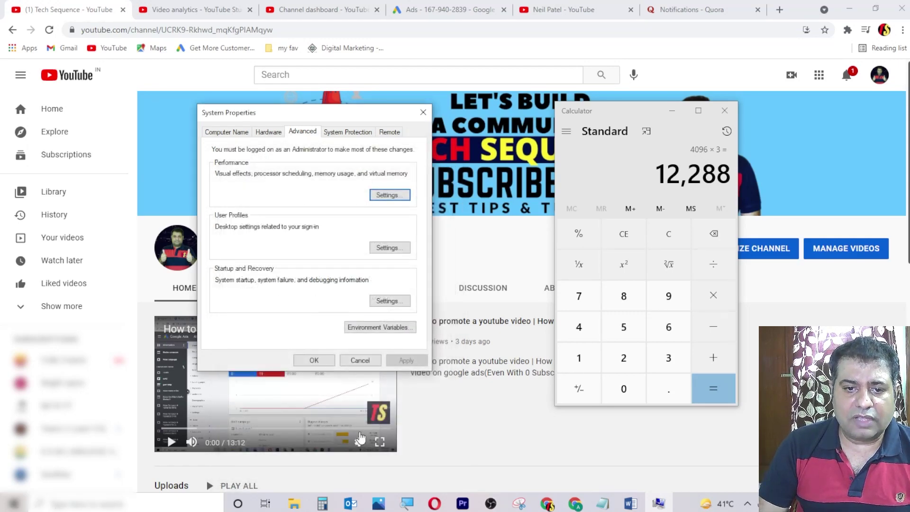
pyautogui.click(314, 360)
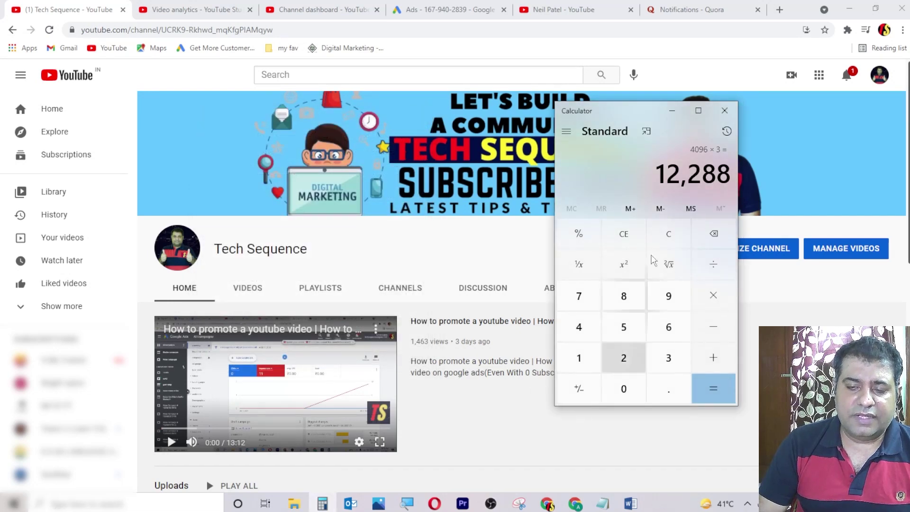
pyautogui.click(673, 110)
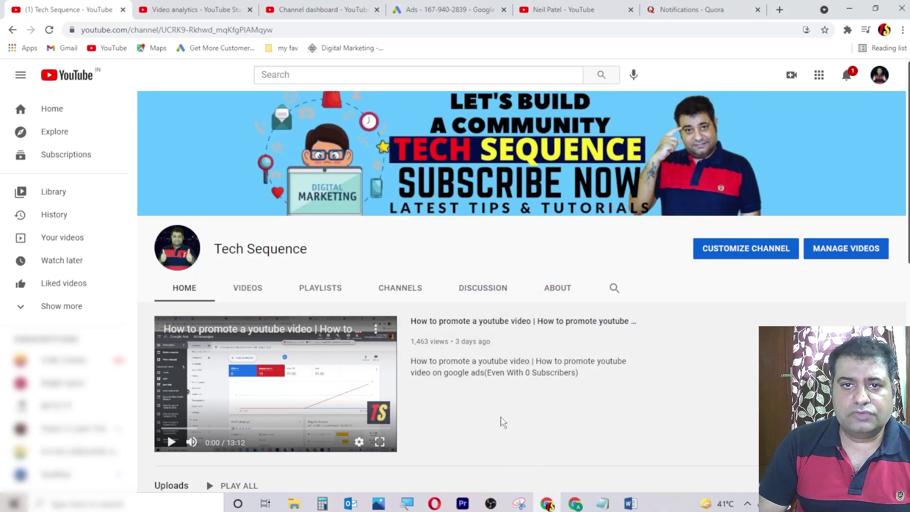